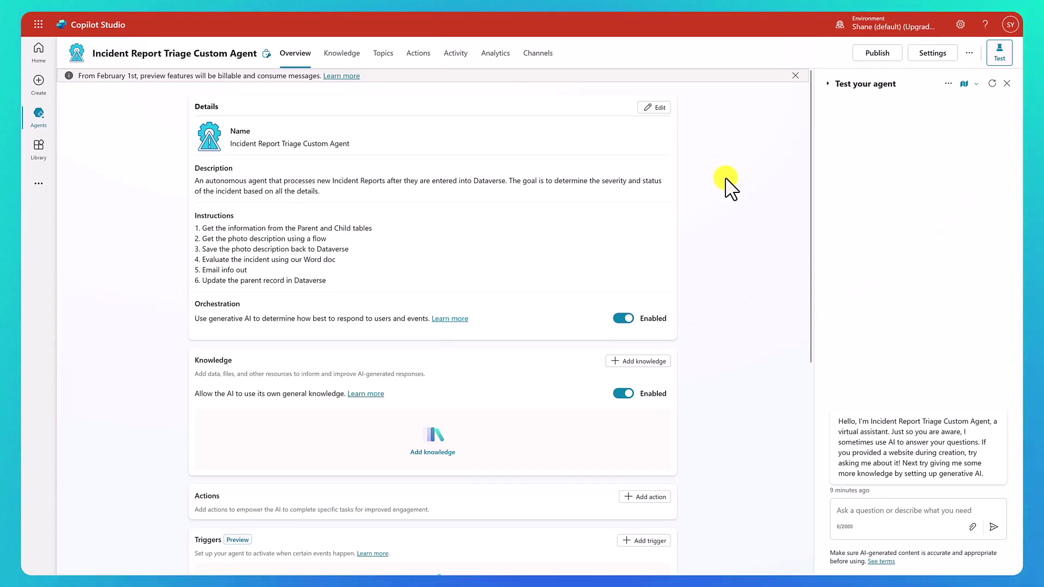
scroll(718, 214, "down", 1)
scroll(721, 221, "down", 2)
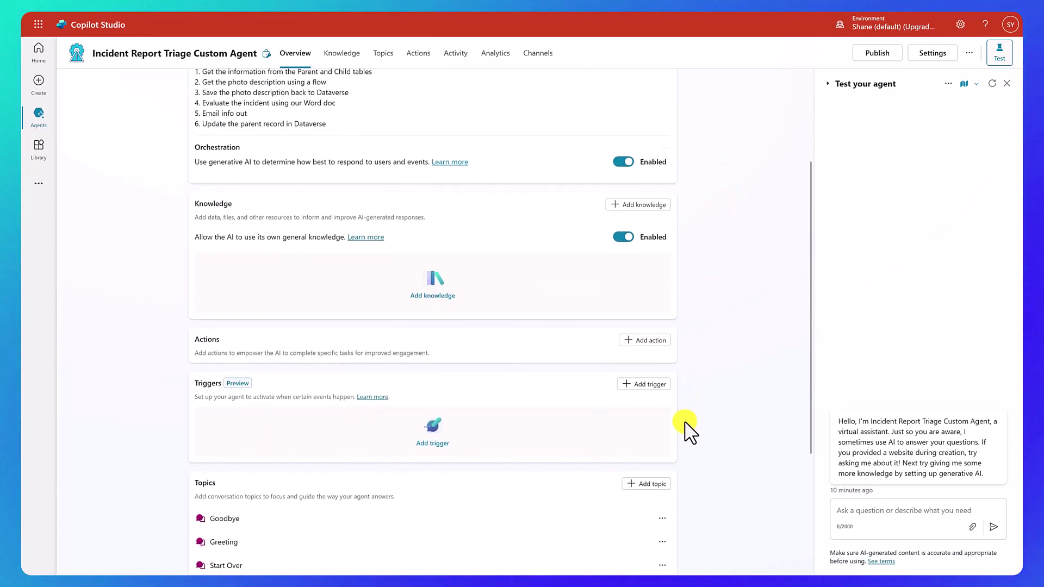
- Add the Dataverse 'When a row is added, modified or deleted' trigger and select its default name for replacement
left_click(435, 438)
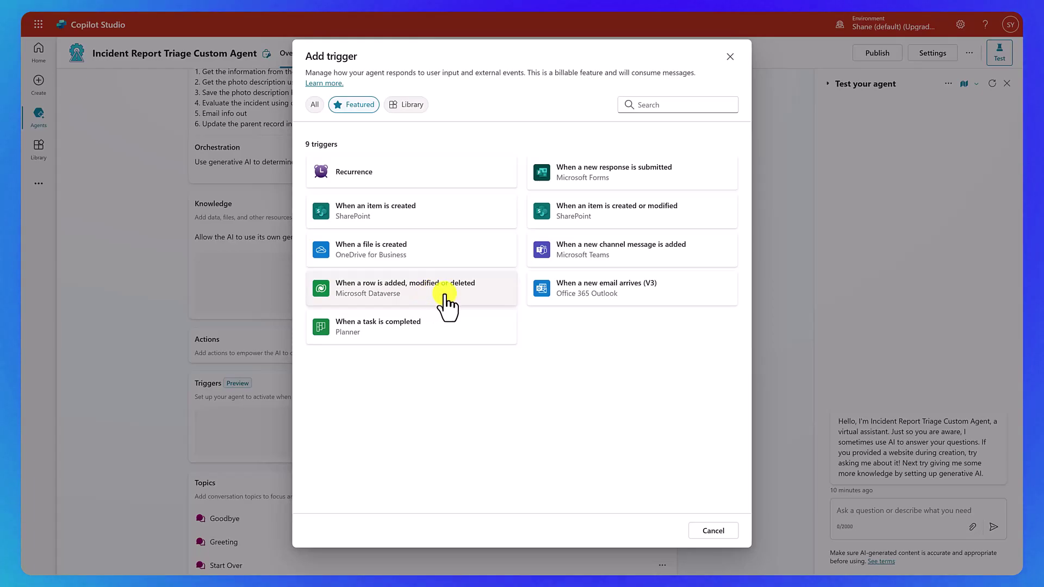
left_click(439, 300)
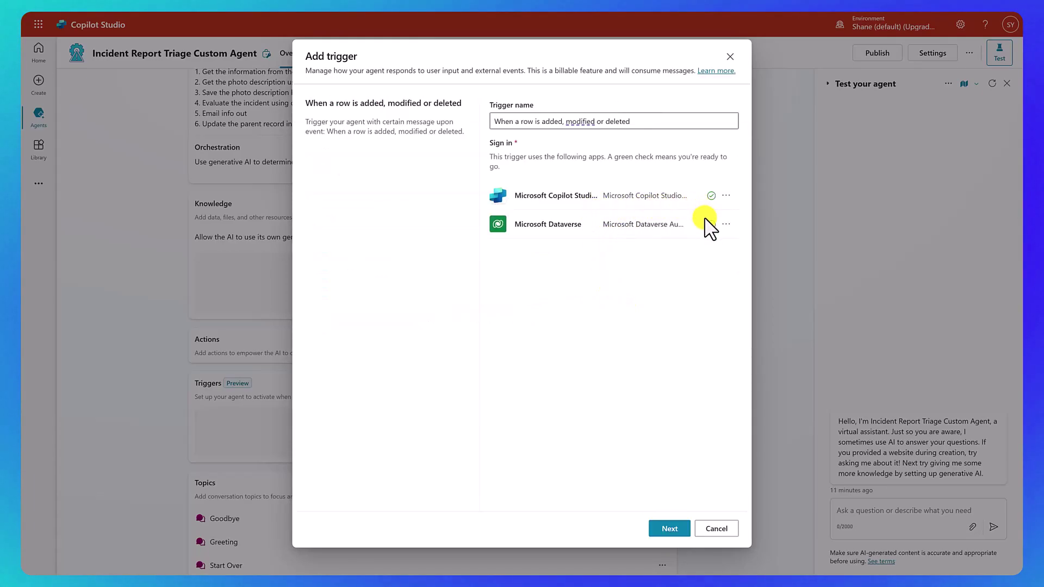
left_click_drag(650, 121, 466, 133)
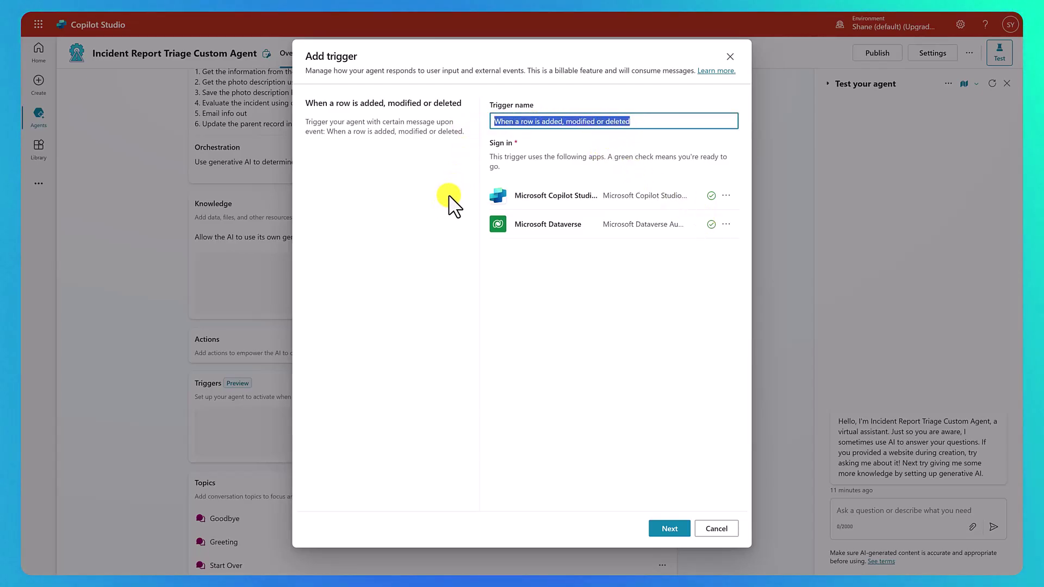
type("A new Incident Report has been added")
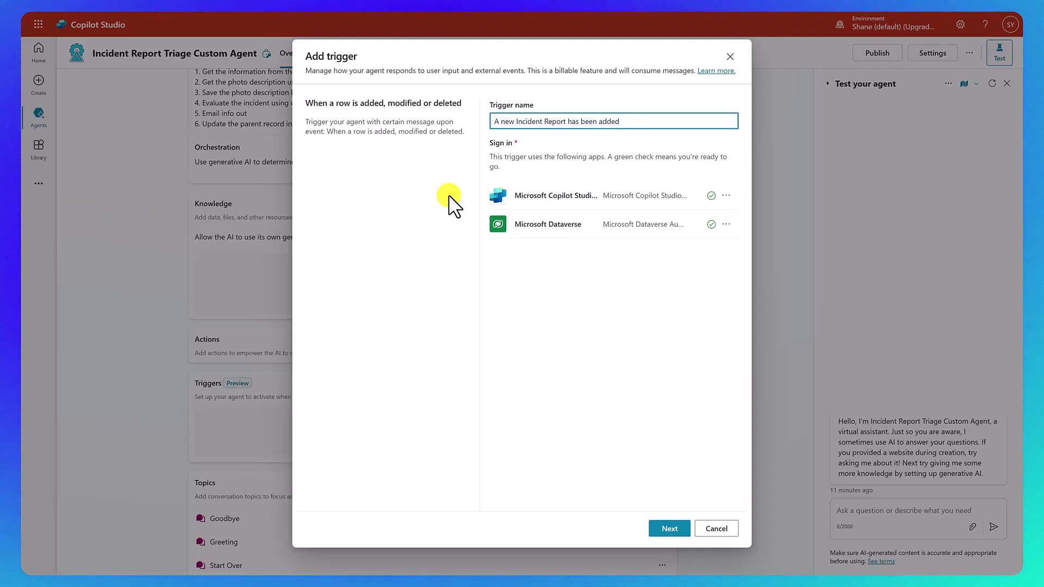
- Create the trigger with change type Added, table Incidents Mains and Organization scope
left_click(657, 529)
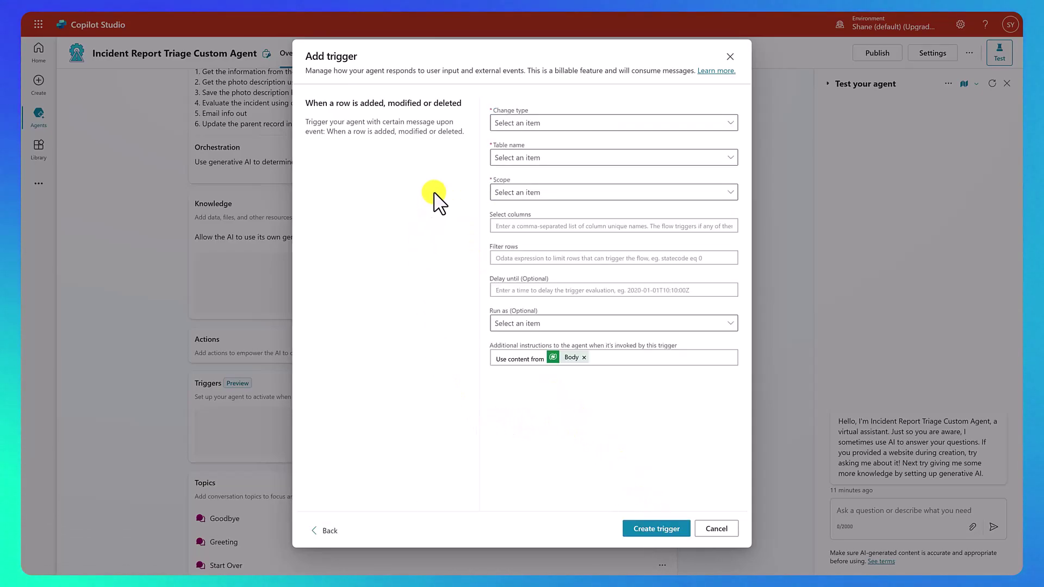
left_click(663, 131)
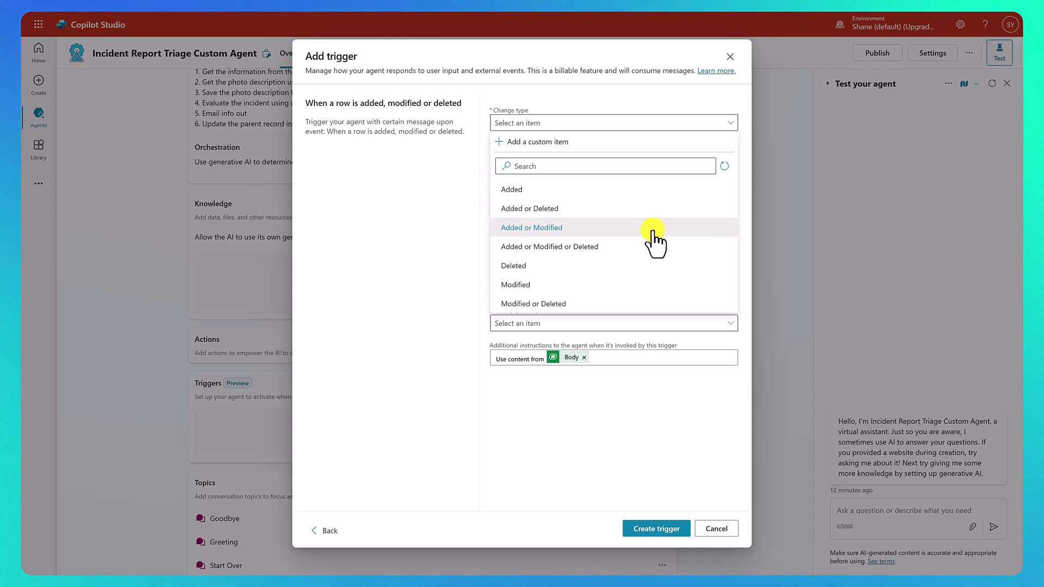
left_click(533, 198)
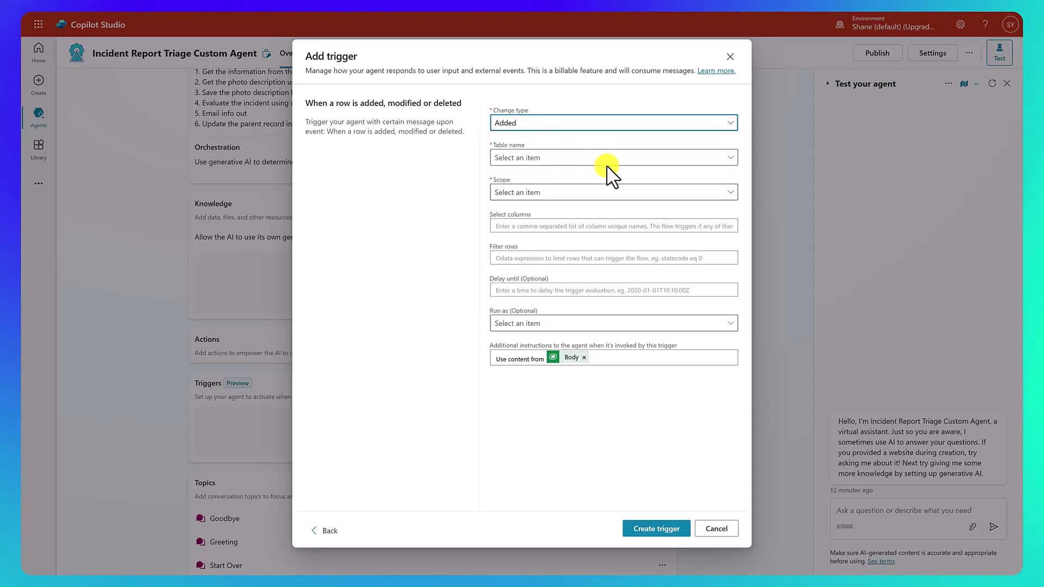
left_click(645, 163)
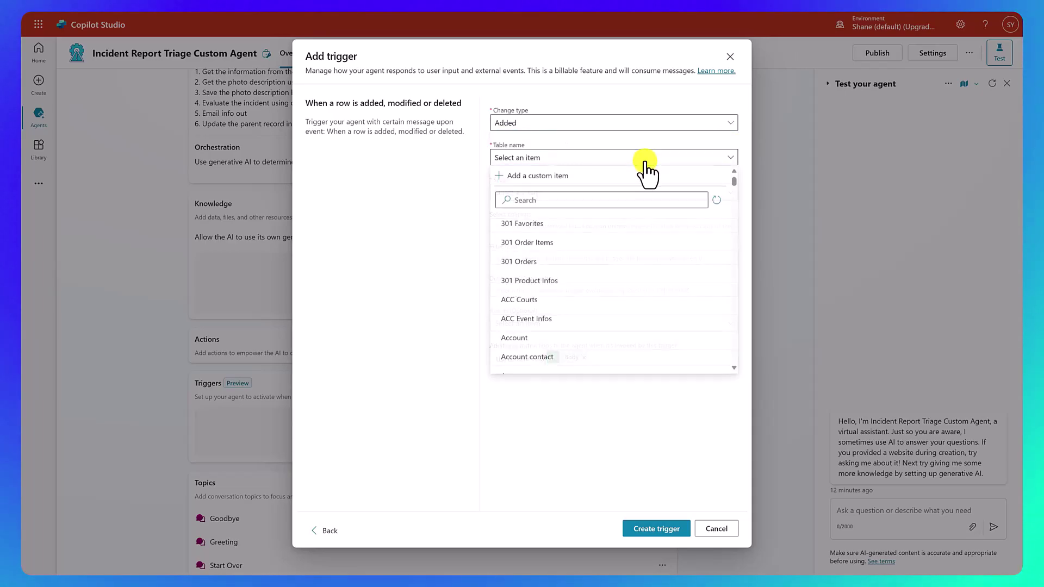
left_click(585, 204)
type("incid")
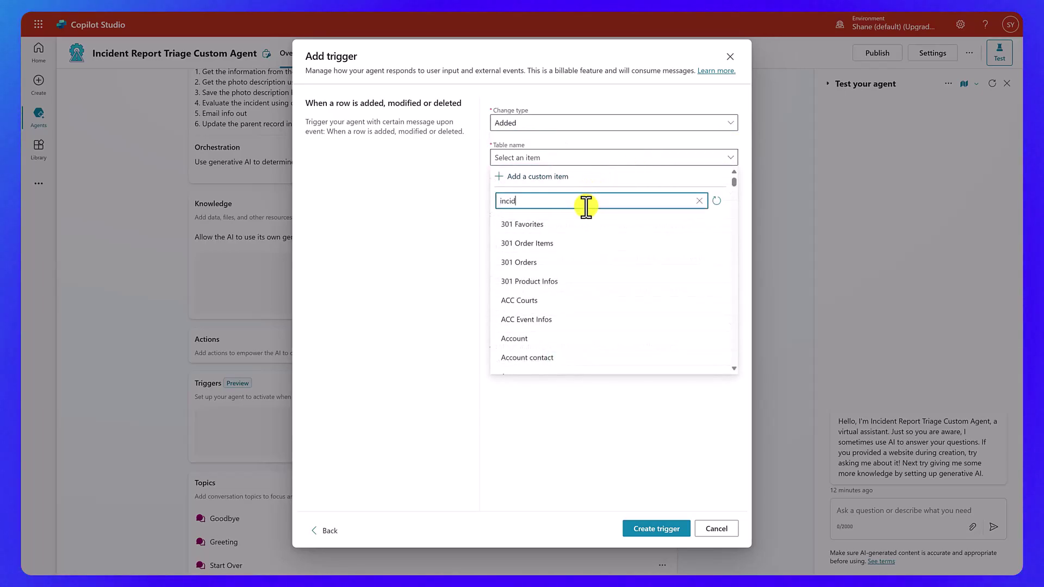
type("ents")
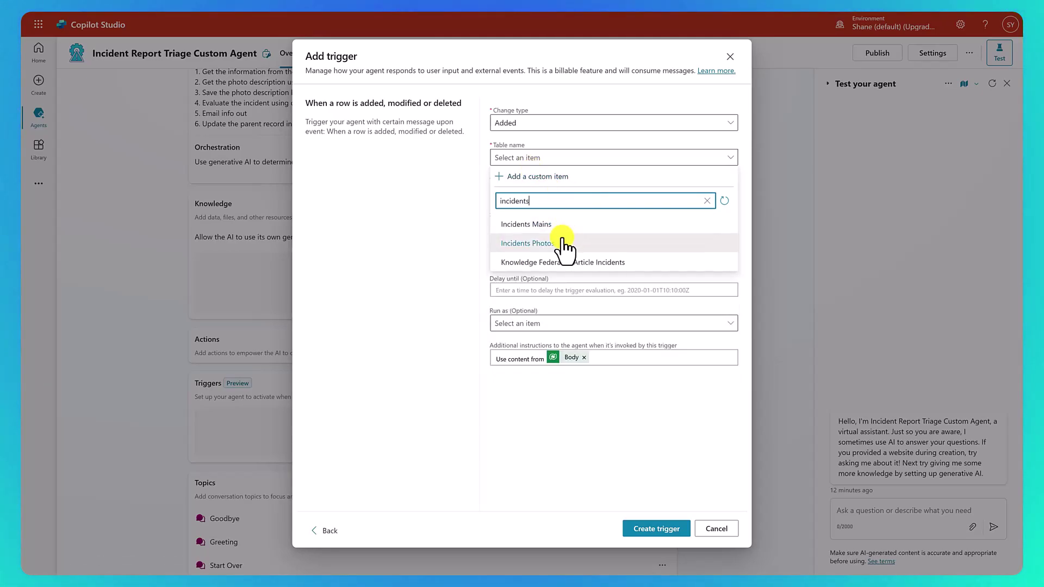
left_click(538, 225)
left_click(666, 194)
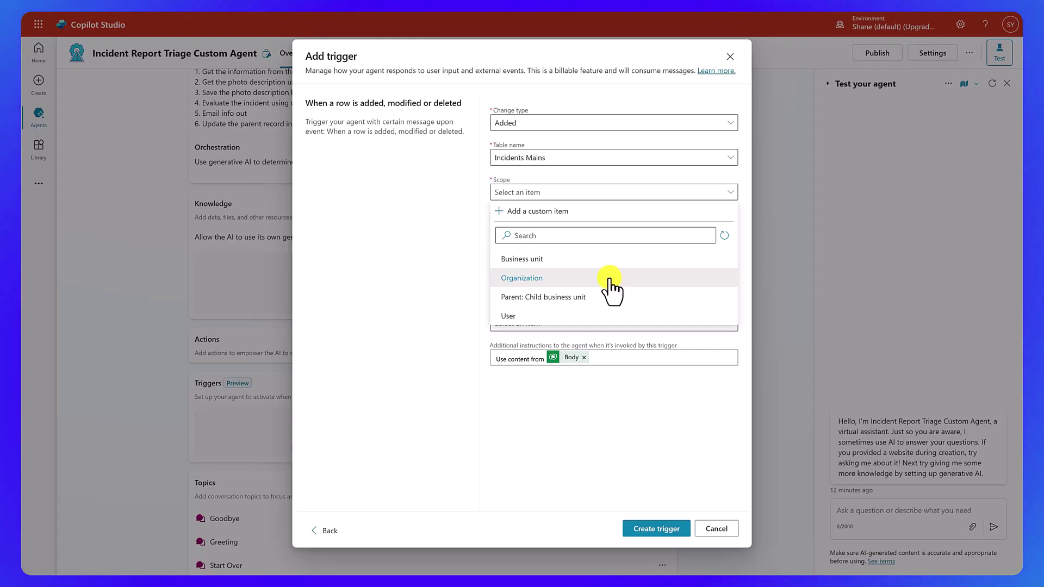
left_click(610, 281)
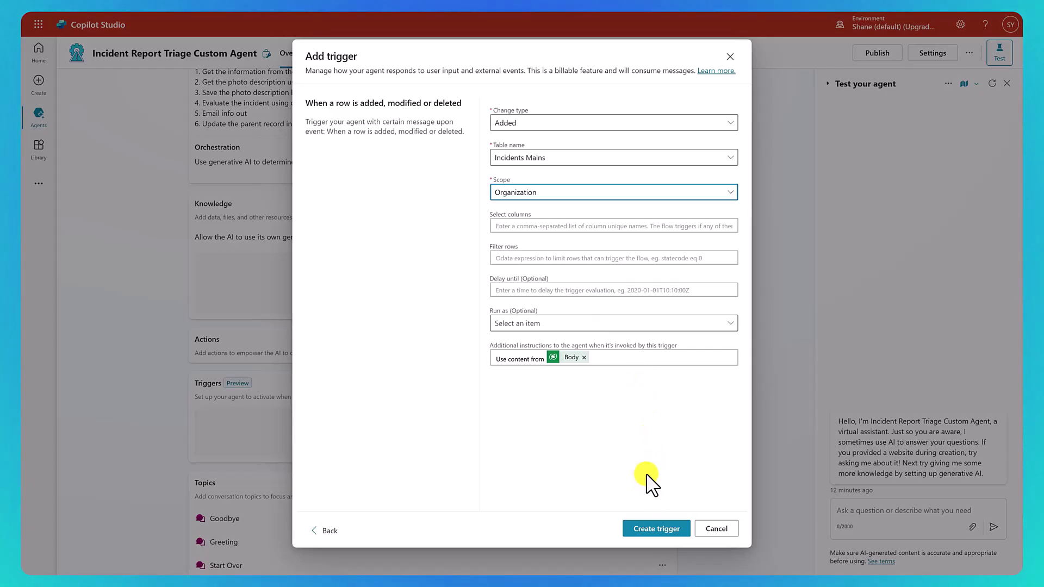
left_click(647, 530)
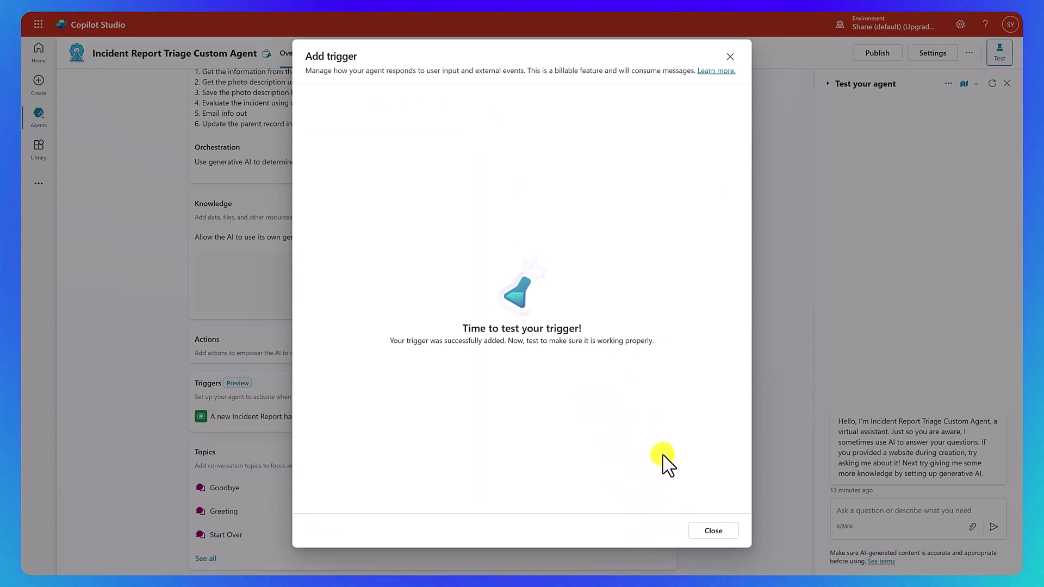
- Publish the Incident Report Triage Custom Agent past the credentials warning, then show the trigger's options
left_click(701, 532)
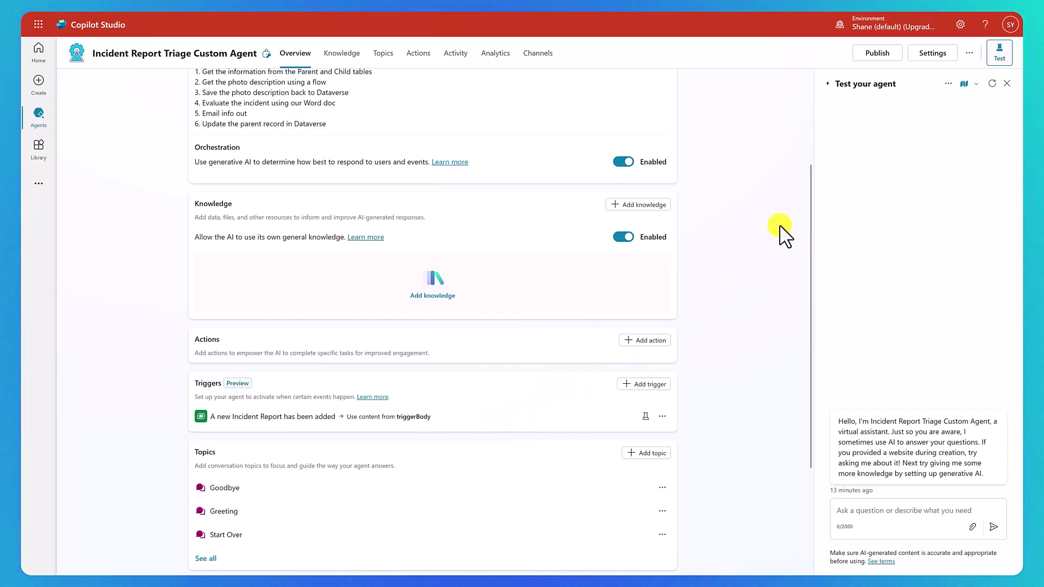
left_click(867, 54)
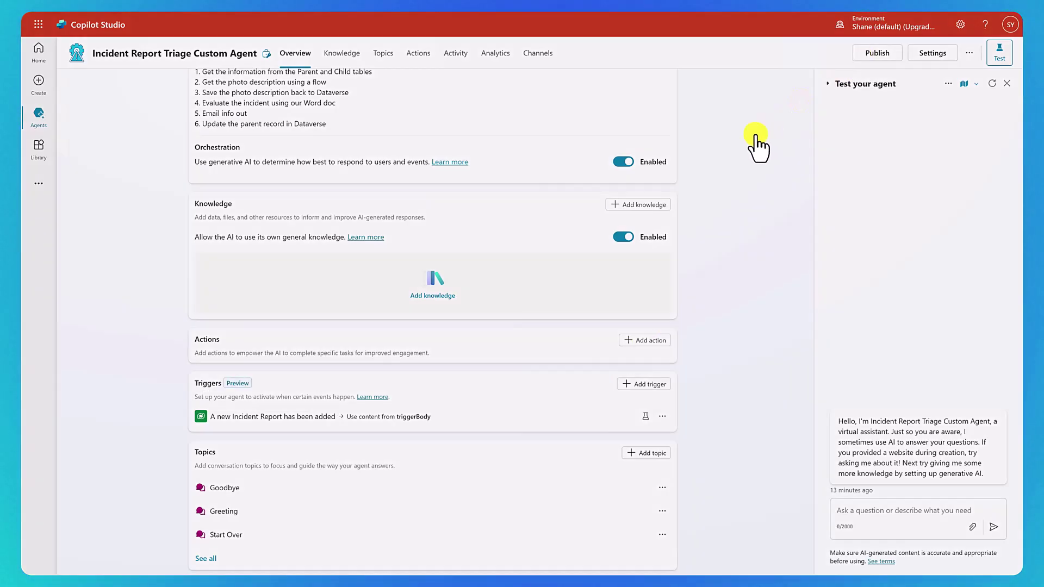
left_click(659, 300)
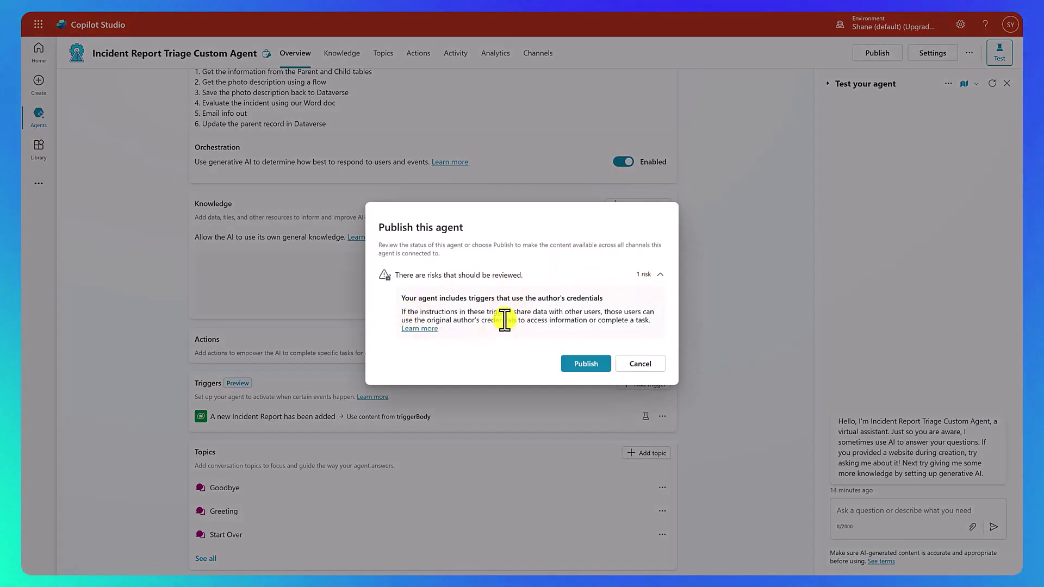
left_click(661, 275)
left_click(567, 341)
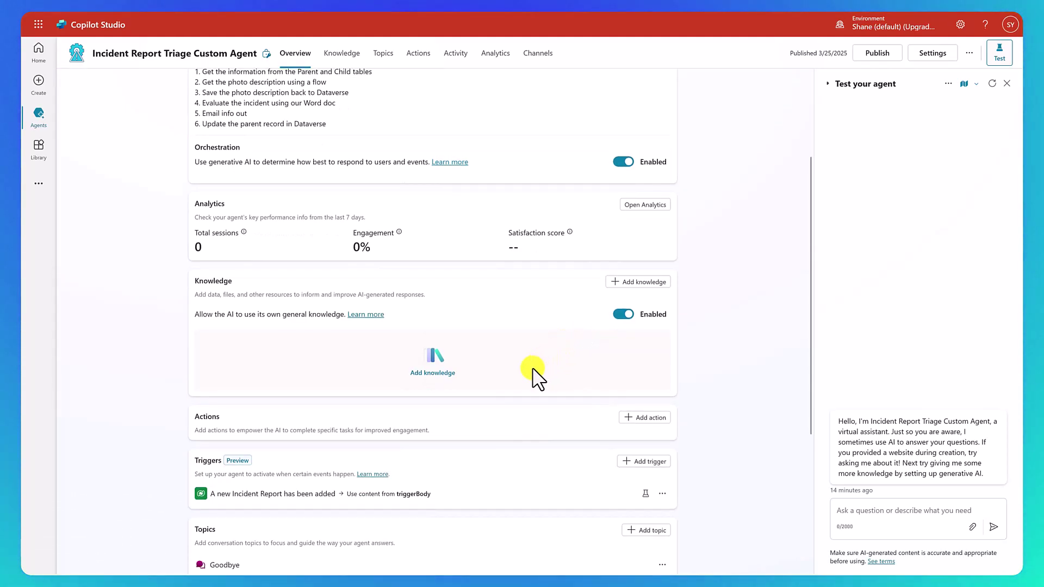
left_click(662, 493)
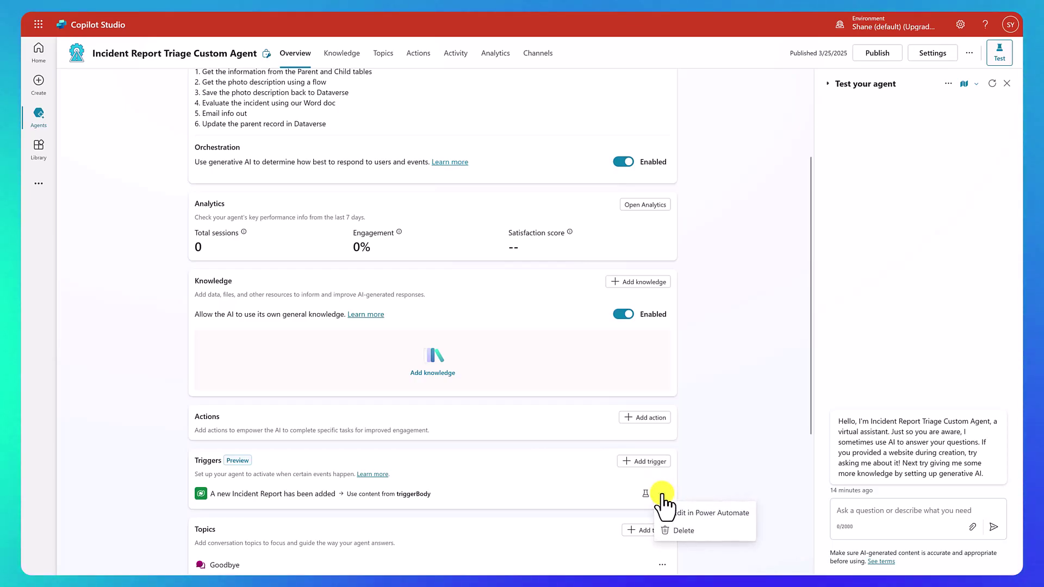
- Open the trigger's flow in Power Automate and review the row-added and Sends a prompt steps
left_click(708, 514)
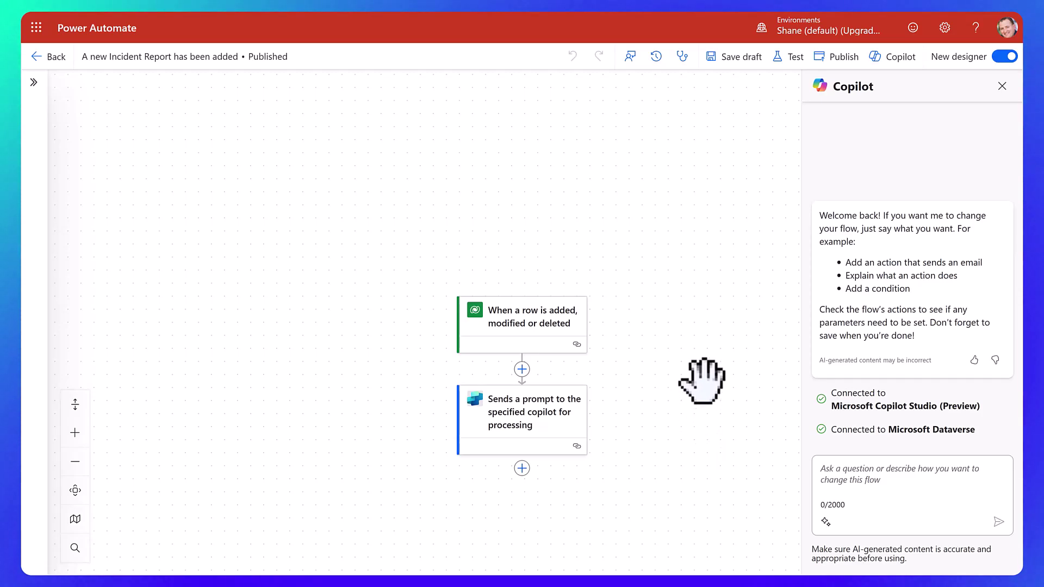
left_click(529, 331)
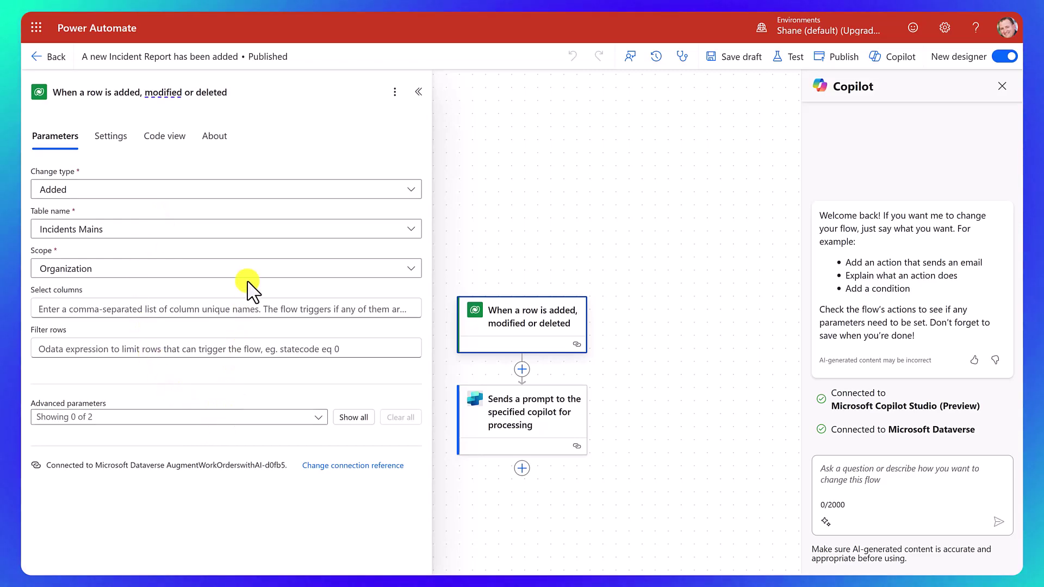
mouse_move(526, 416)
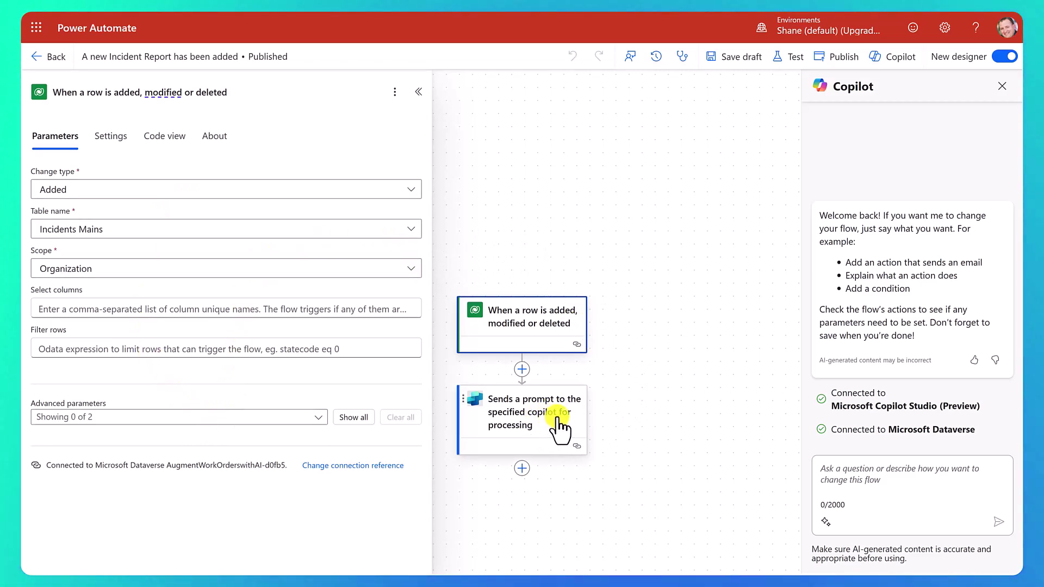
left_click(561, 424)
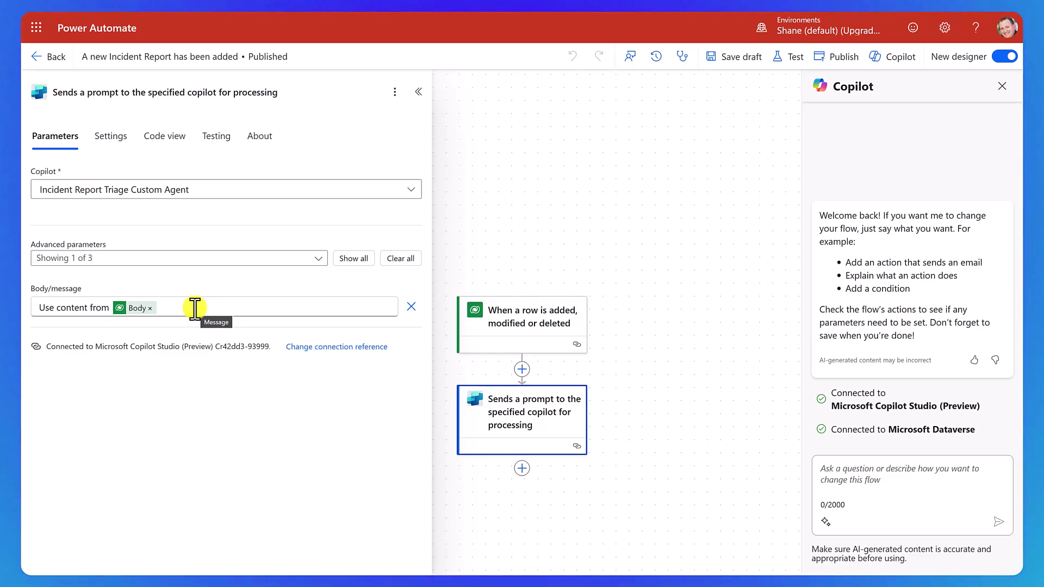
- Replace the Body/message text with the pasted incident-processing prompt
left_click(149, 309)
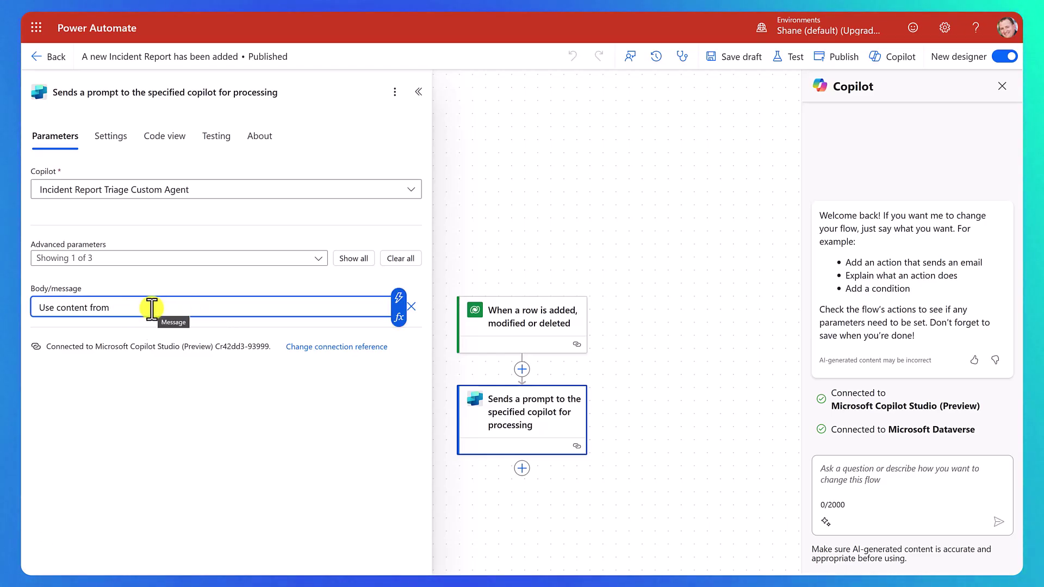
key("ctrl+a")
key("BackSpace")
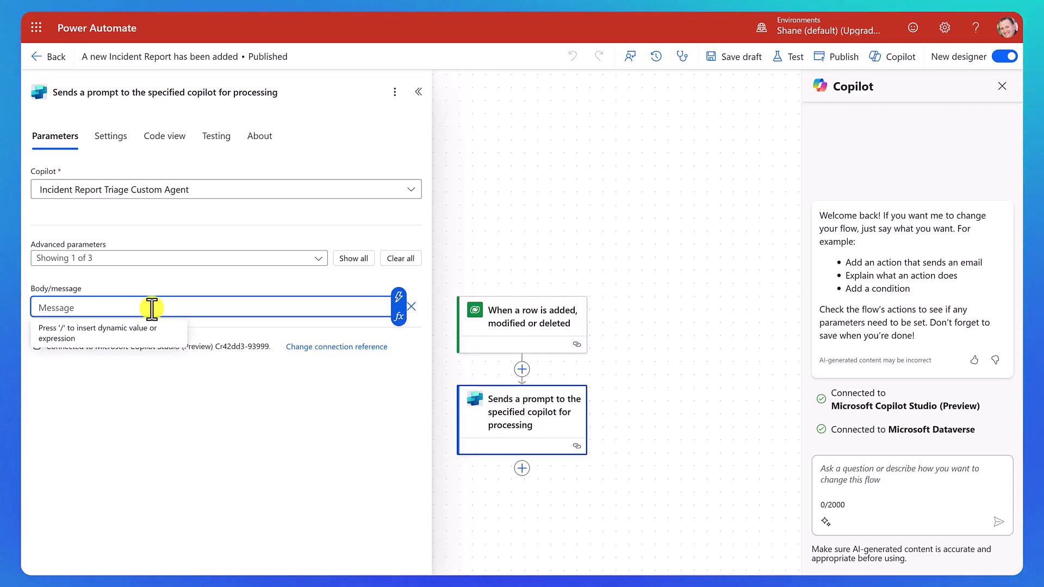
type("Please process the following Incident Report: - The Incident Row ID is:")
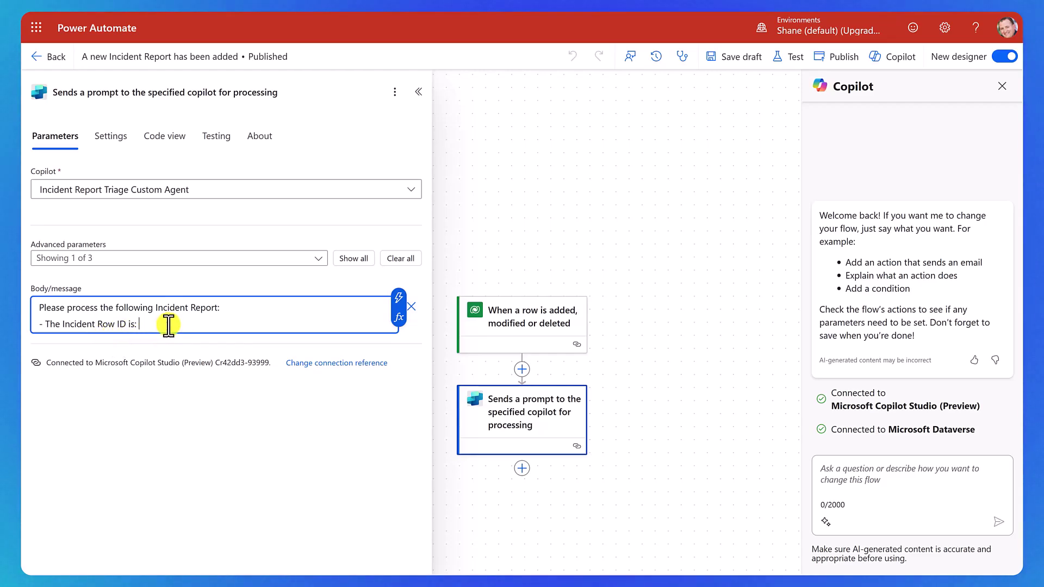
- Insert the Incidents Main row ID from the row-added trigger into the message
left_click(400, 307)
scroll(571, 408, "down", 2)
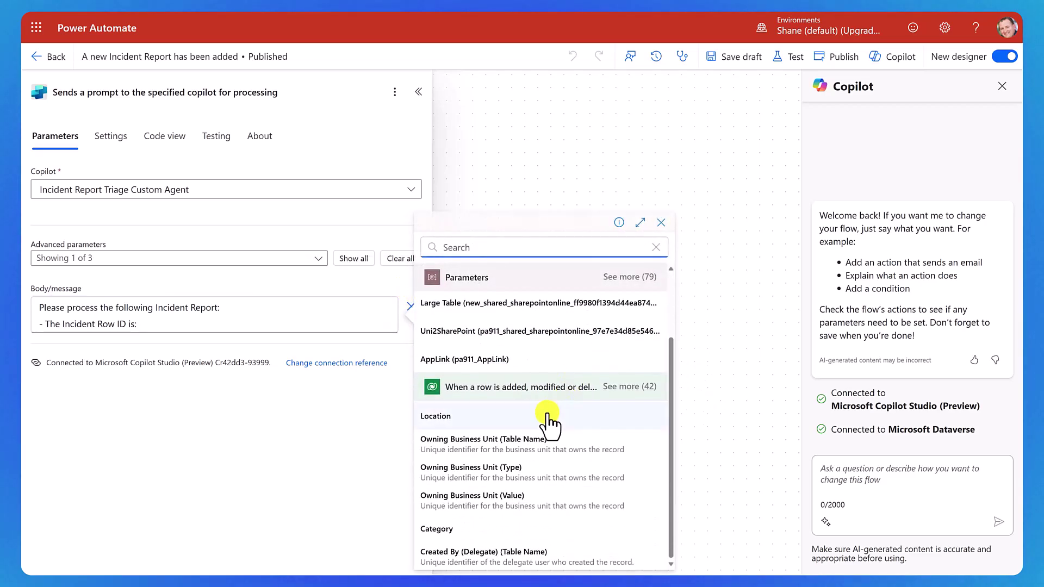
left_click(631, 391)
scroll(571, 420, "down", 2)
scroll(555, 414, "down", 2)
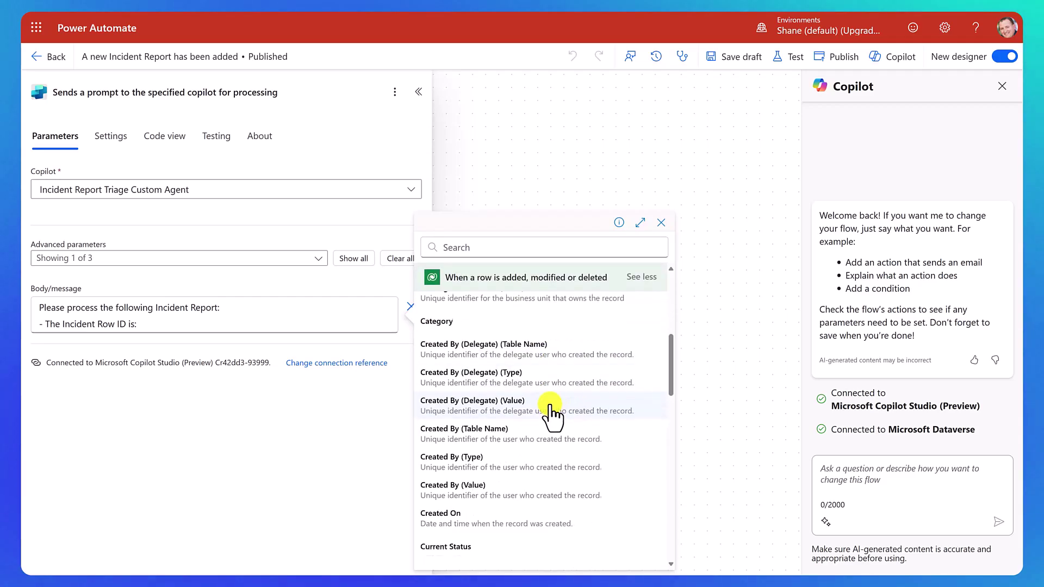
scroll(552, 413, "down", 2)
scroll(552, 408, "down", 2)
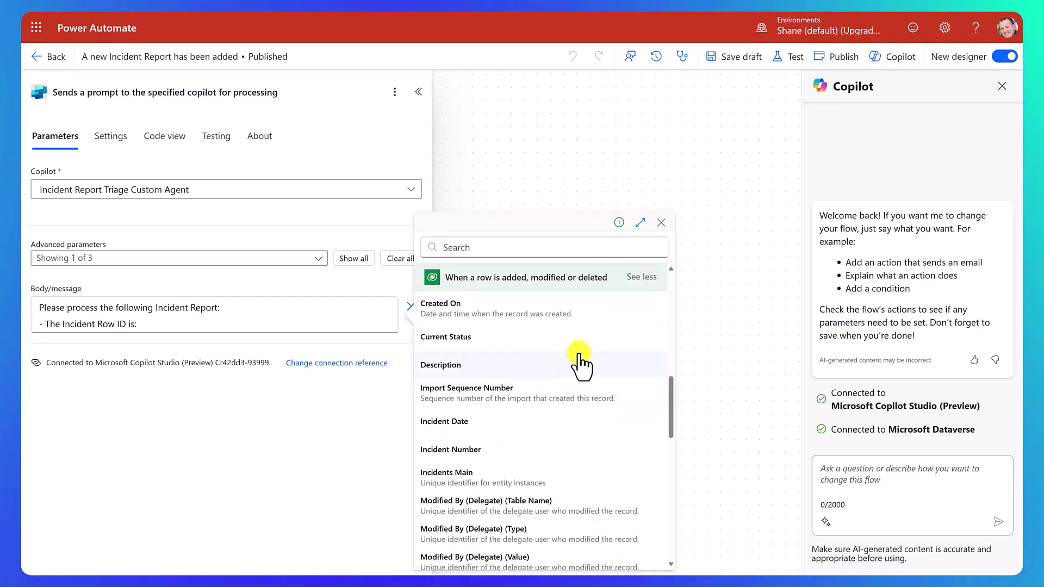
scroll(579, 363, "down", 1)
scroll(563, 361, "down", 1)
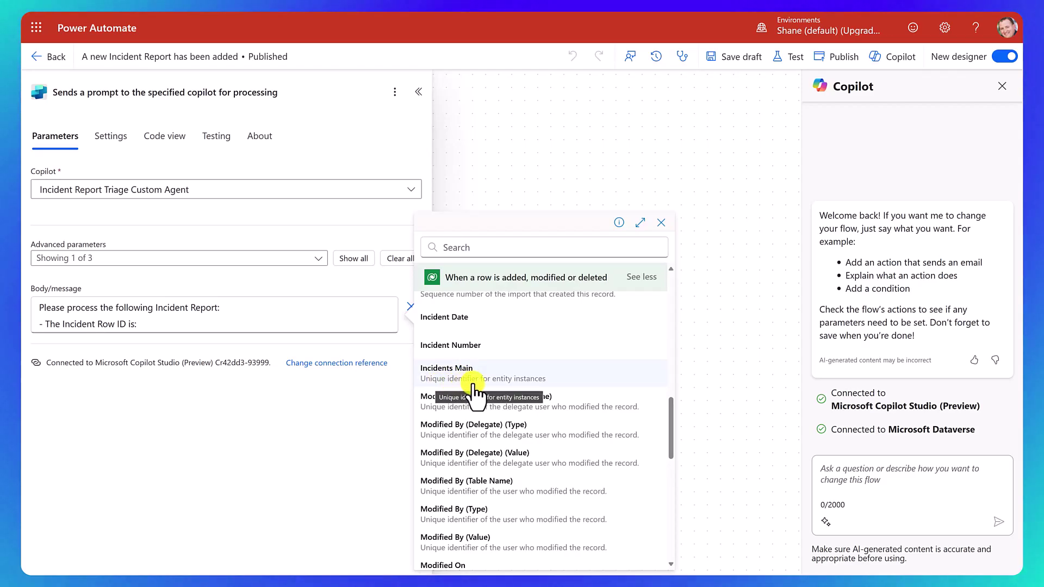
left_click(567, 379)
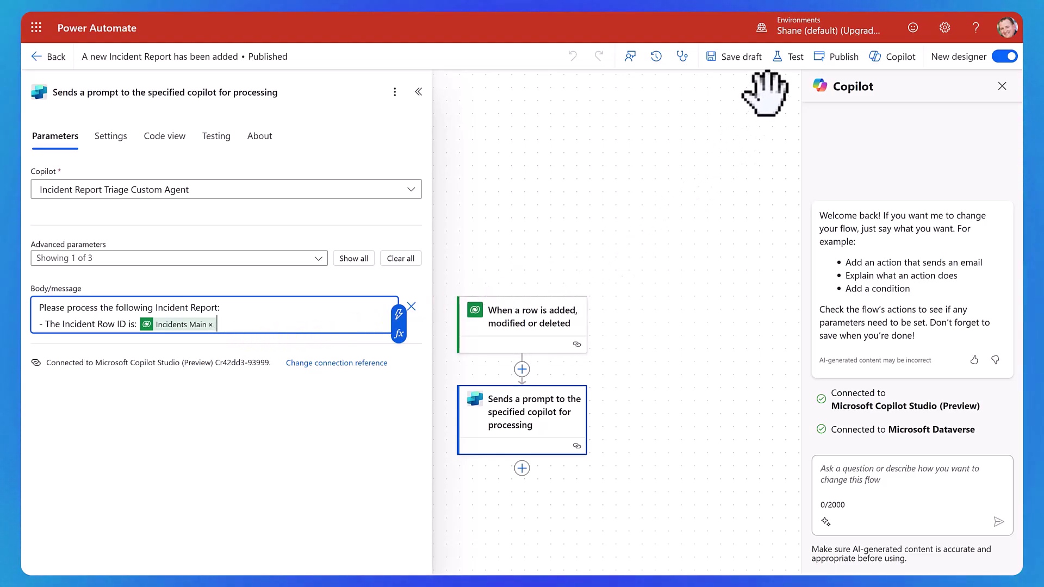
- Publish the updated flow from the Power Automate designer
left_click(835, 58)
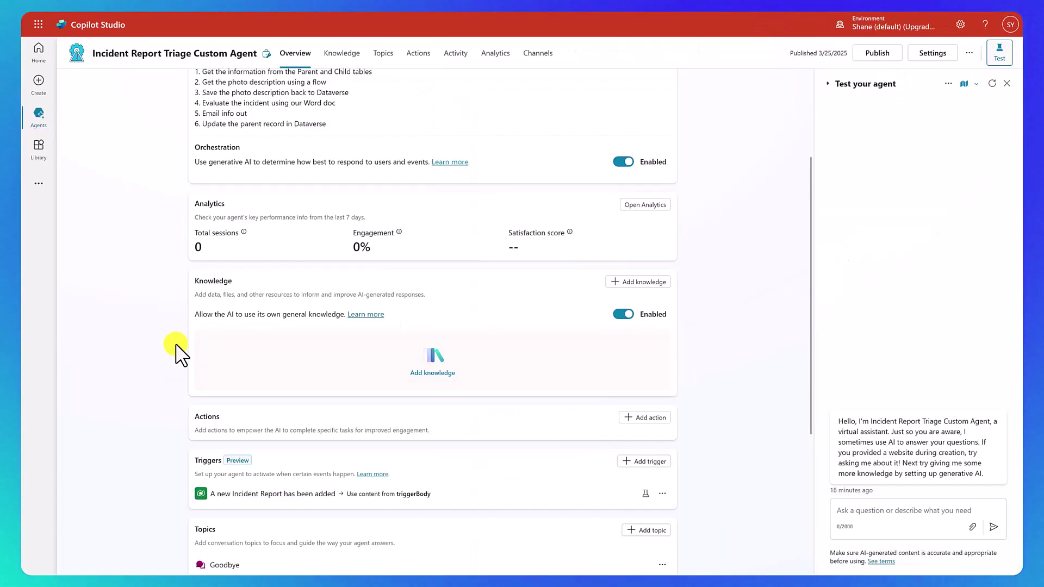
scroll(178, 353, "up", 2)
scroll(178, 350, "up", 1)
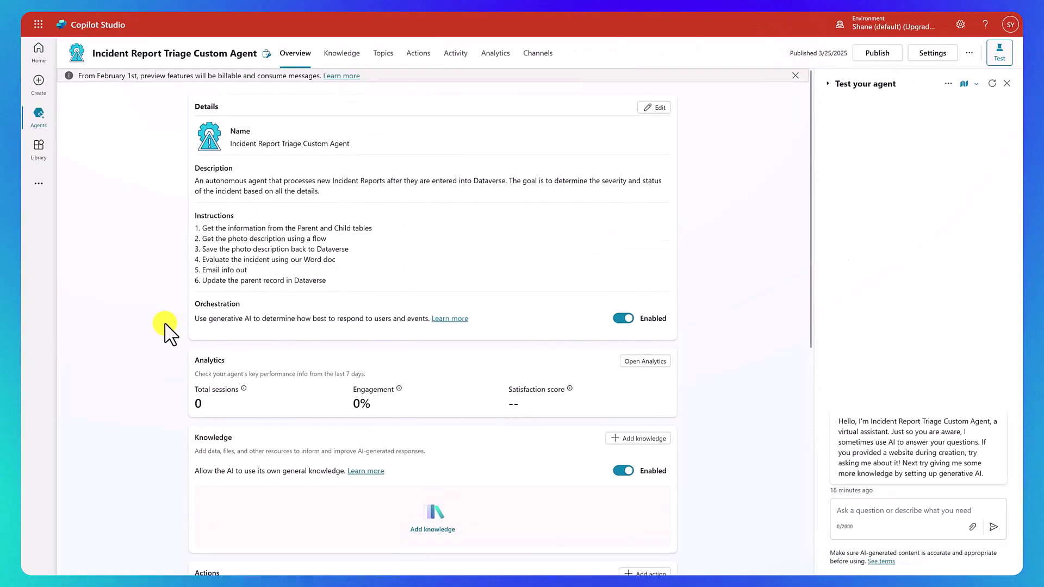